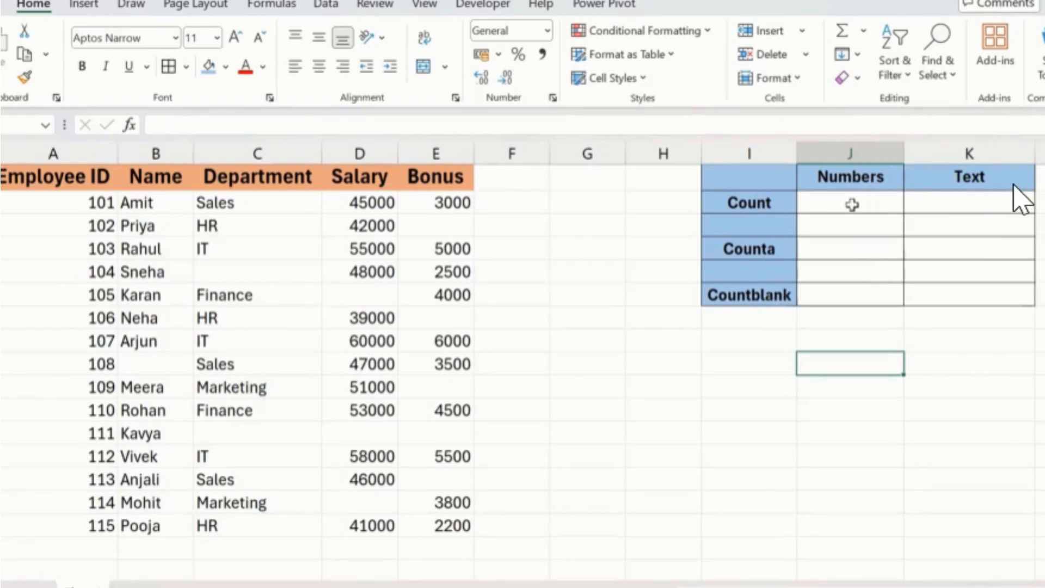
# Enter a COUNT formula over the Salary values D2:D16 in the Numbers cell of the Count row
pyautogui.click(852, 205)
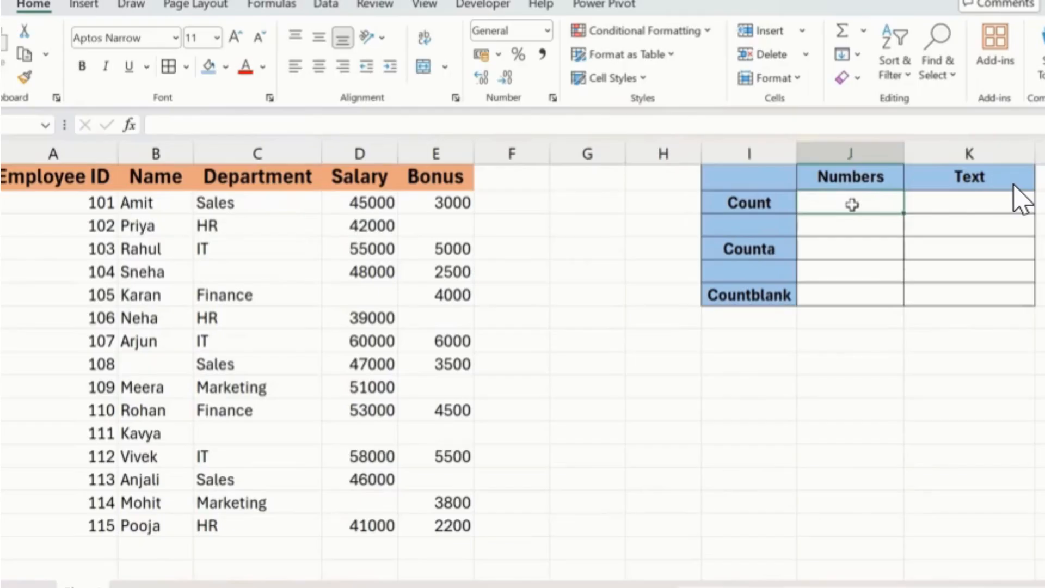
pyautogui.write('=count')
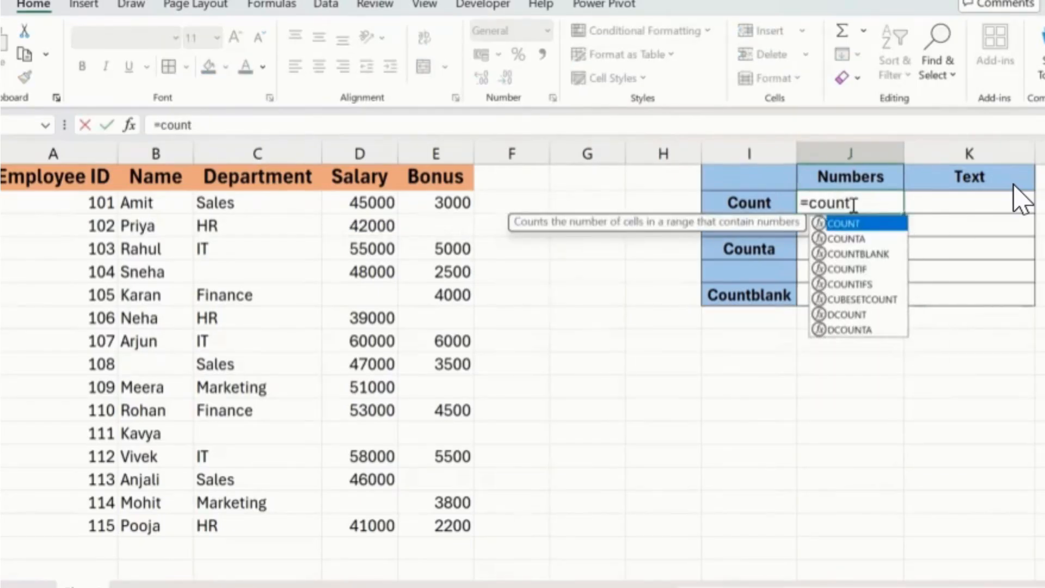
pyautogui.press('Tab')
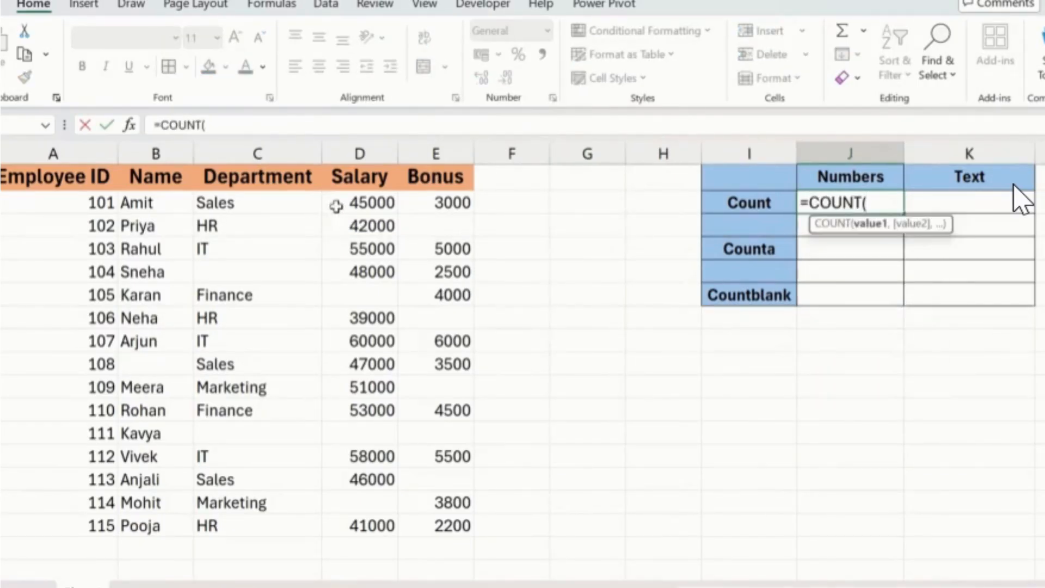
pyautogui.moveTo(357, 203); pyautogui.dragTo(382, 527)
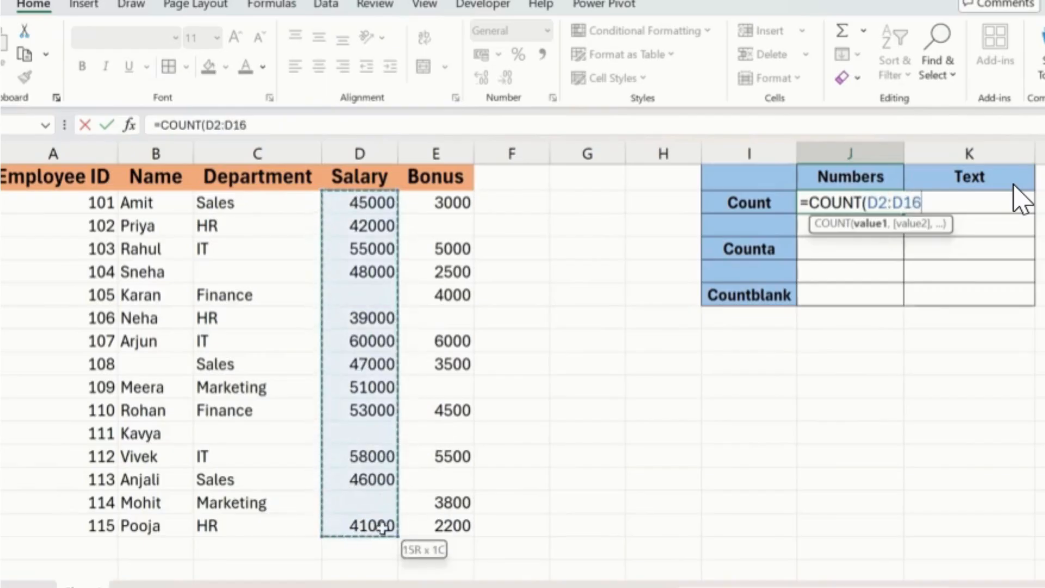
pyautogui.write(')')
pyautogui.press('Return')
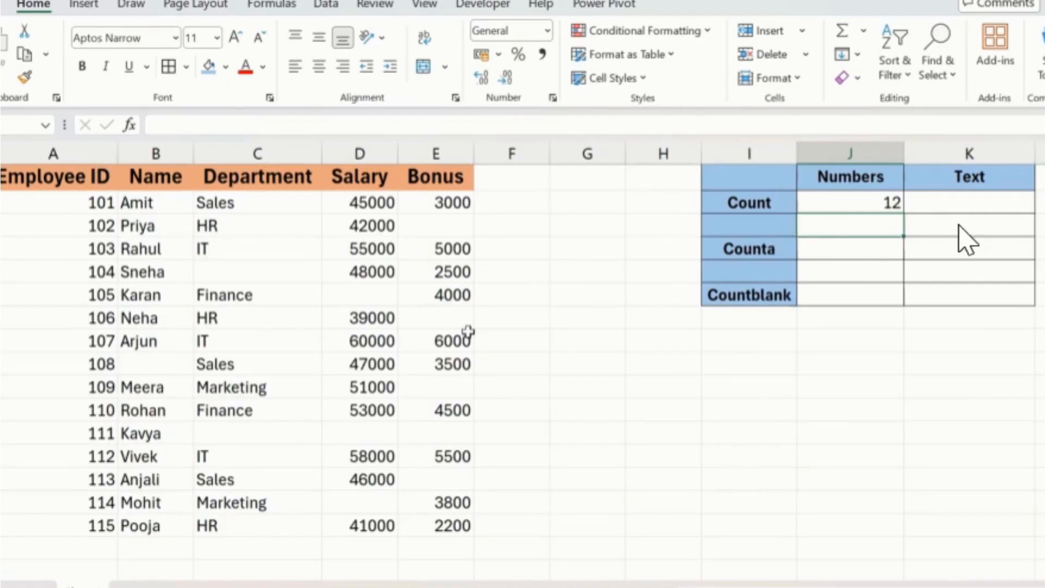
# Enter a COUNT formula over the Department values C2:C16 in the Text cell of the Count row
pyautogui.click(928, 206)
pyautogui.write('=count')
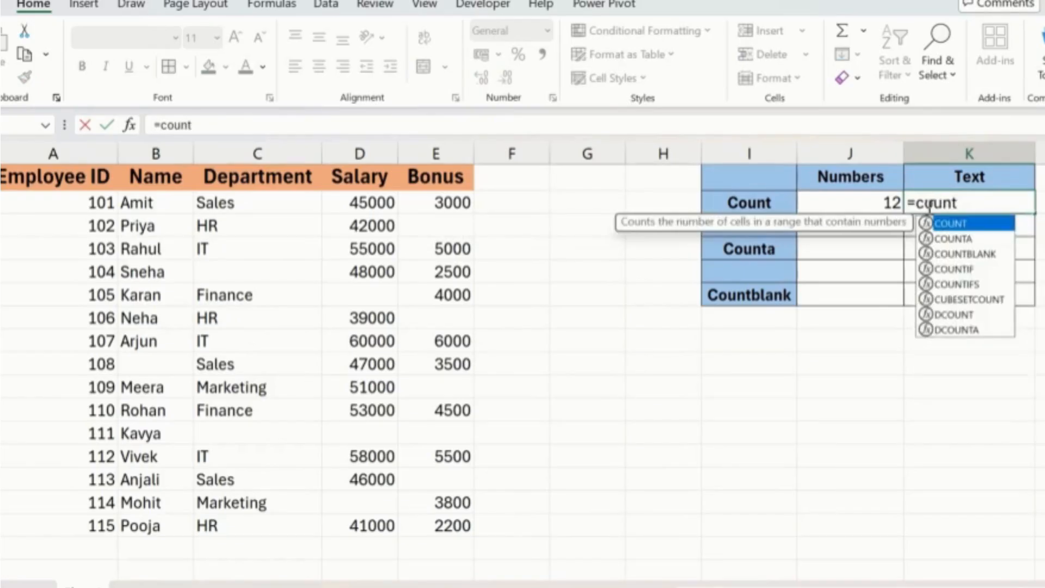
pyautogui.press('Tab')
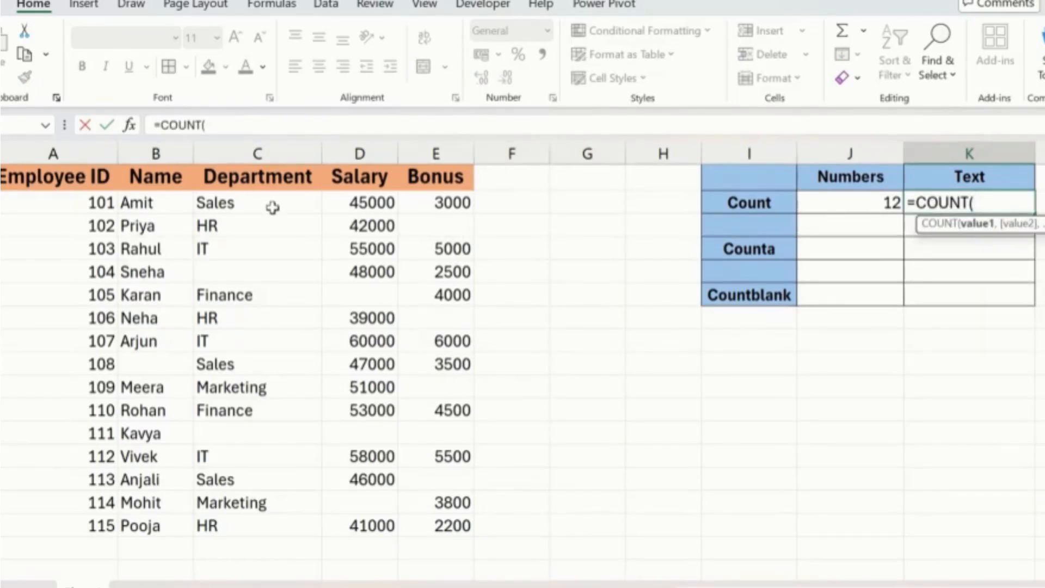
pyautogui.moveTo(272, 207); pyautogui.dragTo(292, 521)
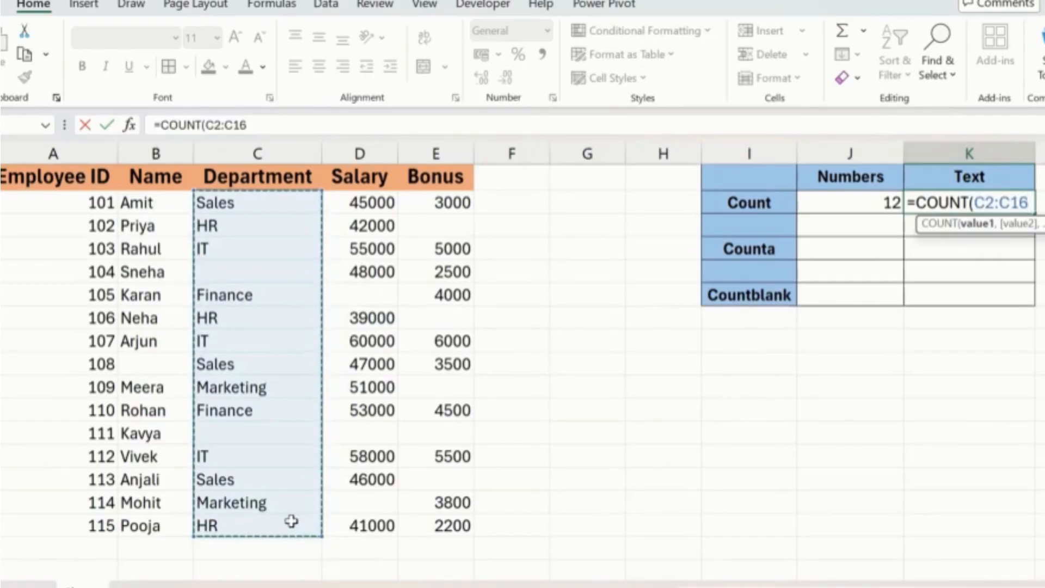
pyautogui.write(')')
pyautogui.press('Return')
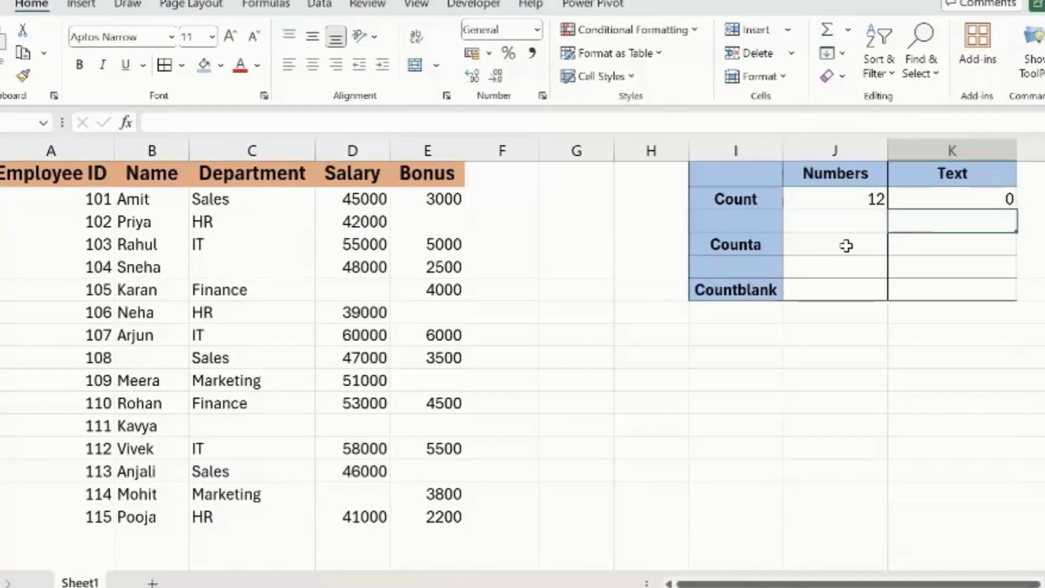
# Enter a COUNTA formula over the Salary column's data in the Numbers cell of the Counta row
pyautogui.click(849, 245)
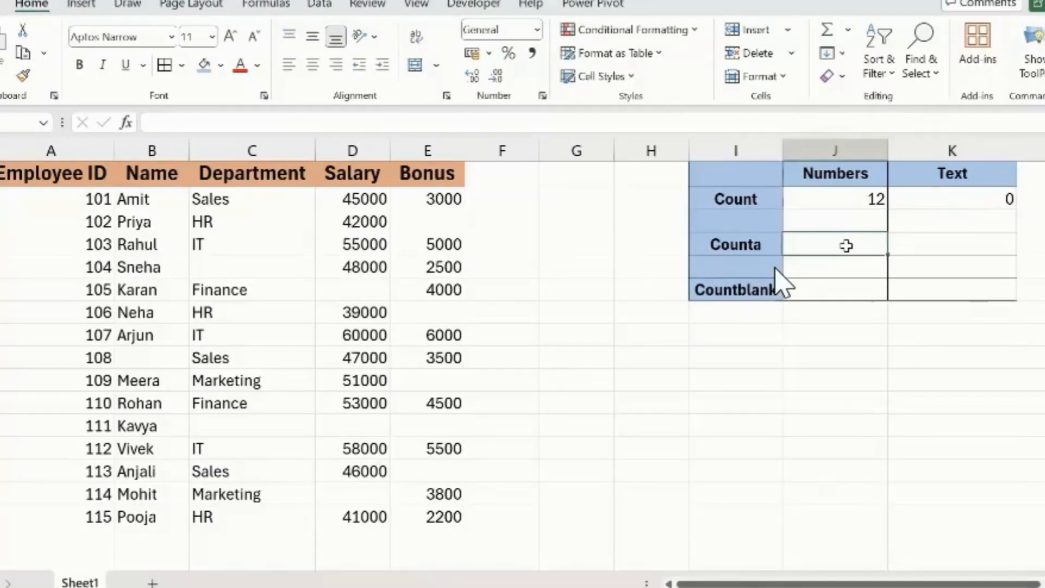
pyautogui.write('=counta')
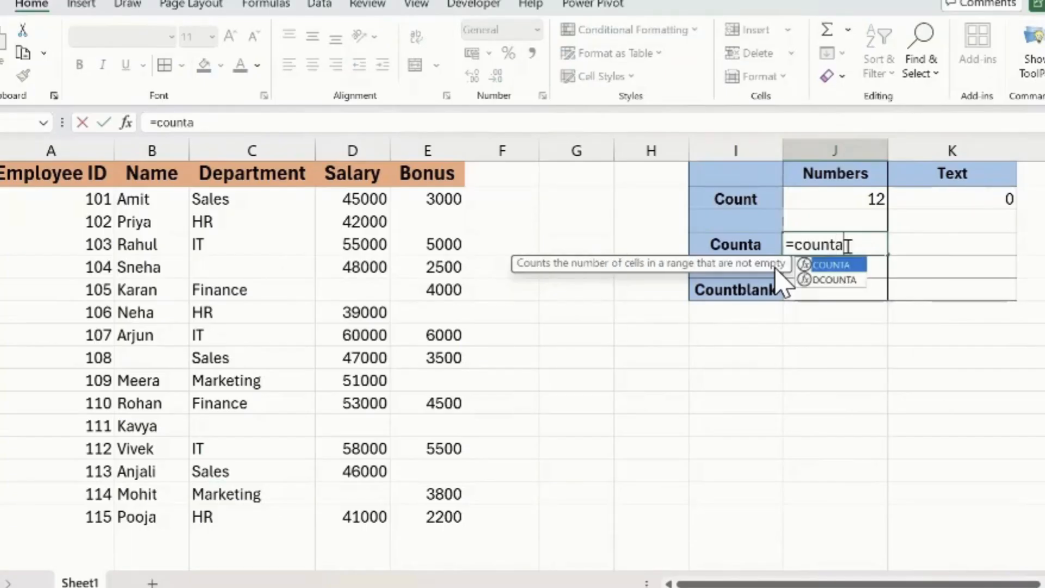
pyautogui.press('Tab')
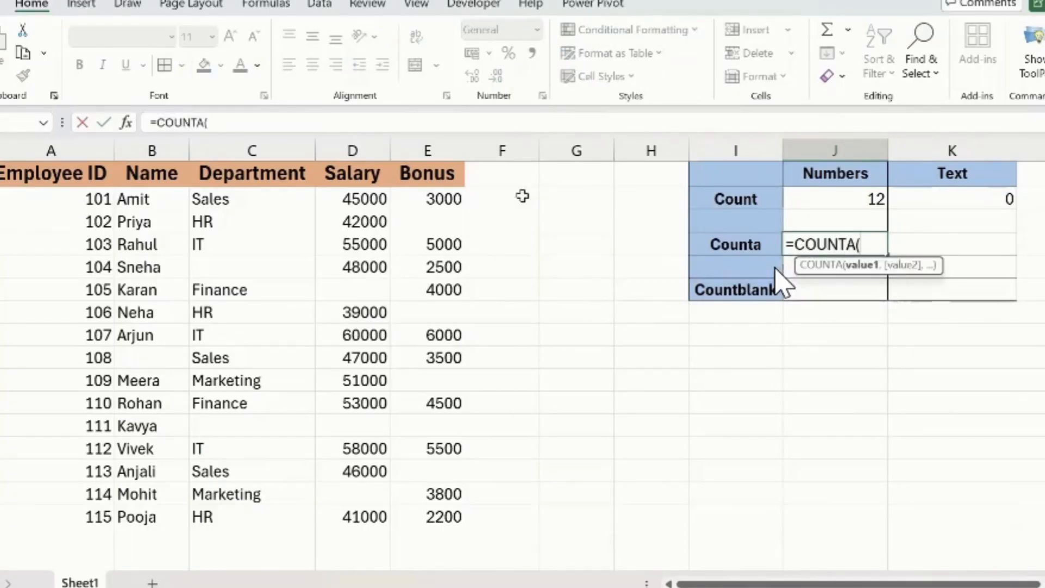
pyautogui.moveTo(362, 198); pyautogui.dragTo(363, 570)
pyautogui.write(')')
pyautogui.press('Return')
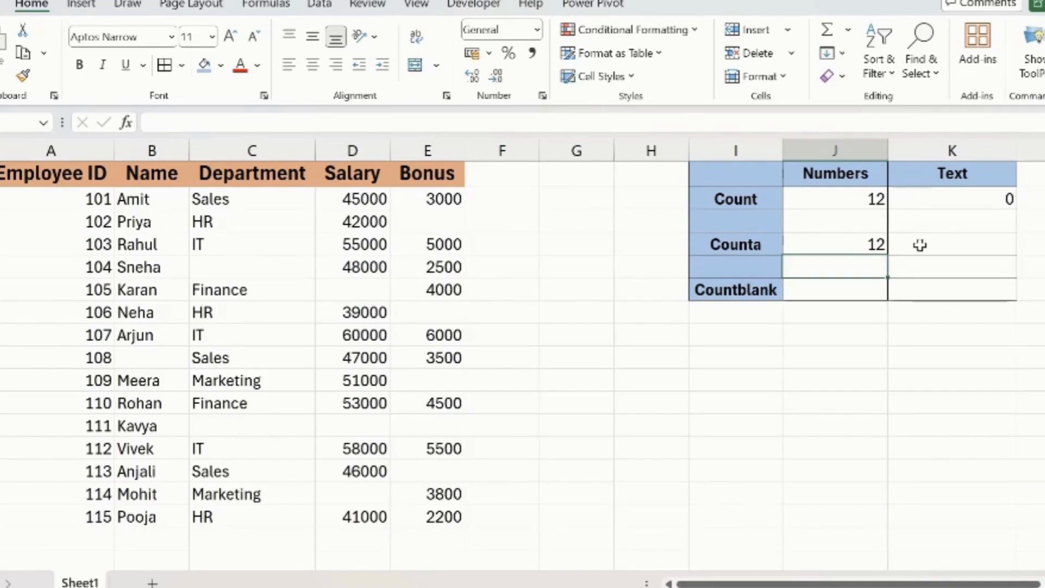
# Enter a COUNTA formula over the Department values C2:C16 in the Text cell of the Counta row
pyautogui.click(920, 245)
pyautogui.write('=')
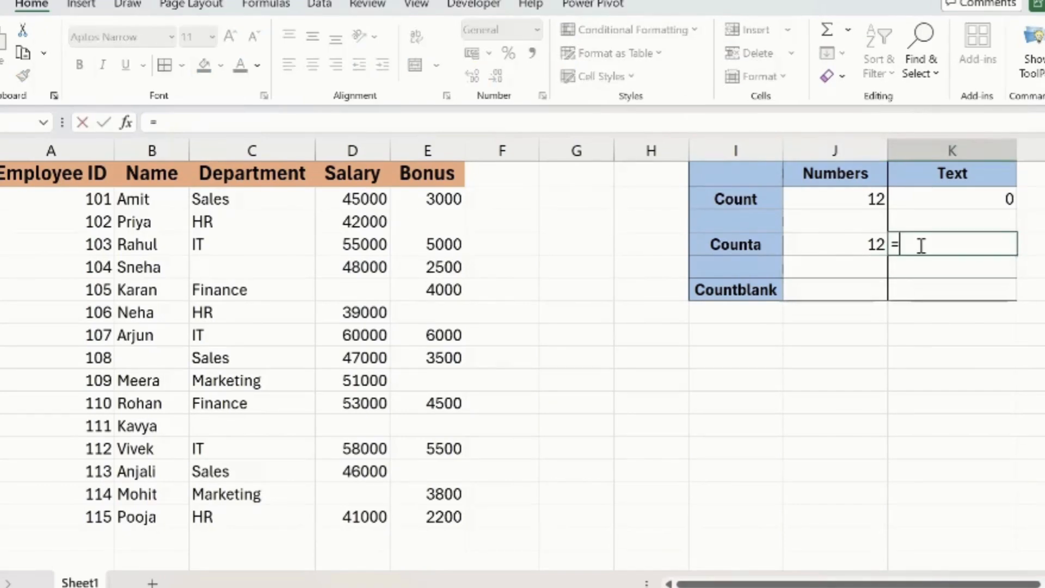
pyautogui.write('counta')
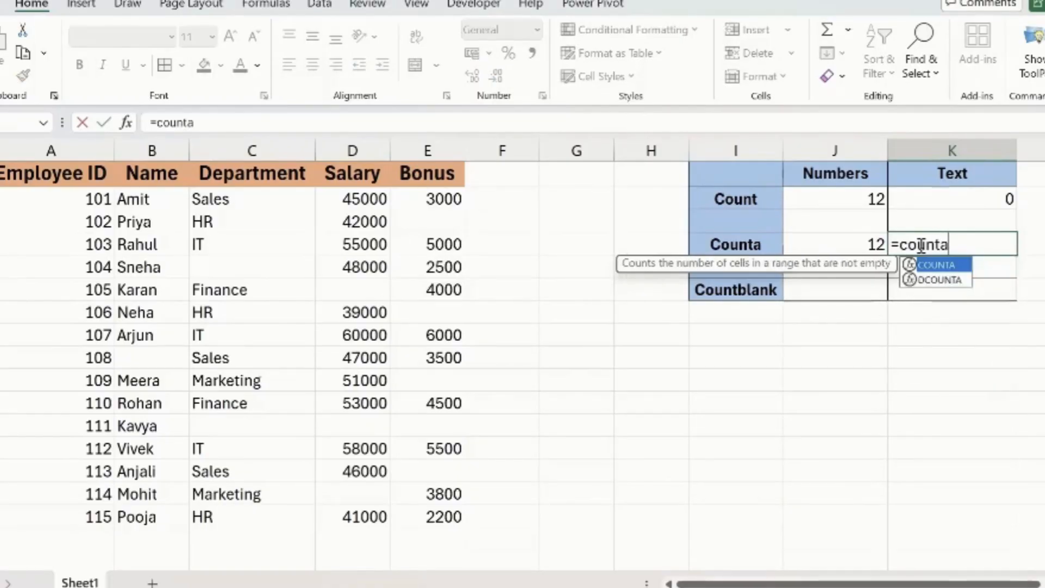
pyautogui.press('Tab')
pyautogui.moveTo(279, 201); pyautogui.dragTo(289, 505)
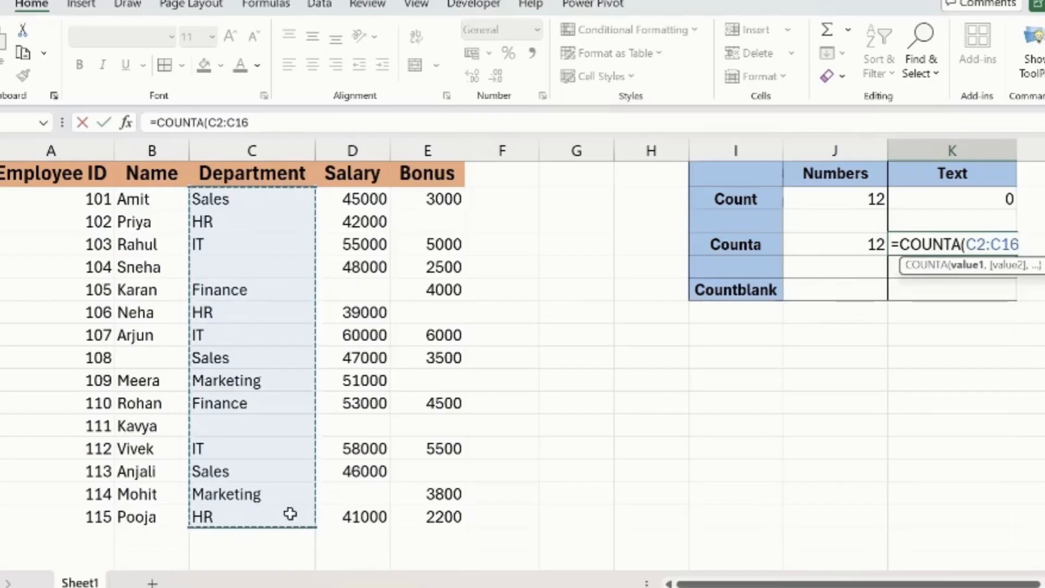
pyautogui.write(')')
pyautogui.press('Return')
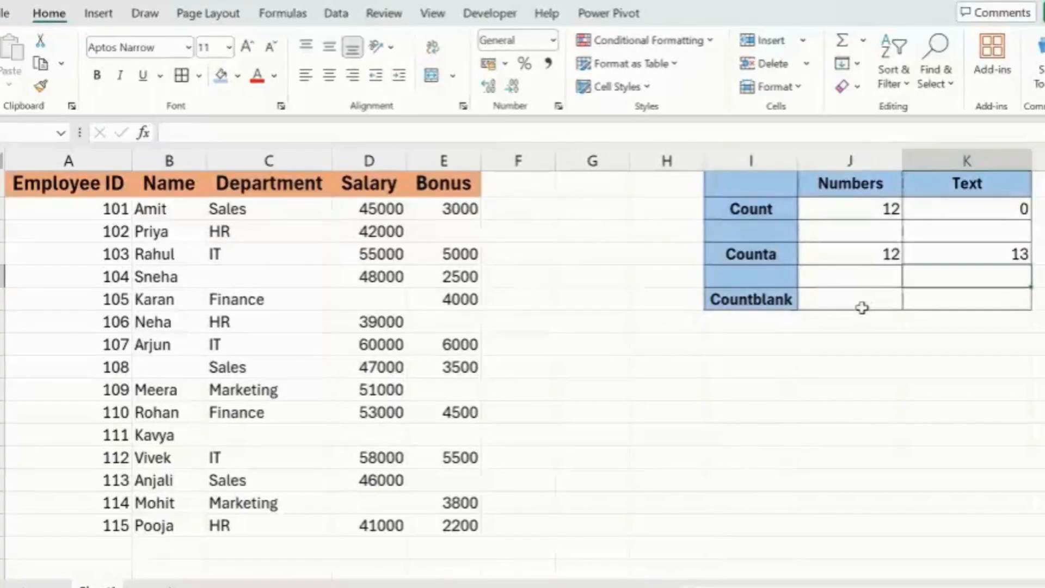
# Enter a COUNTBLANK formula over the Salary range D2:D16 in the Numbers cell of the Countblank row
pyautogui.click(860, 304)
pyautogui.write('=')
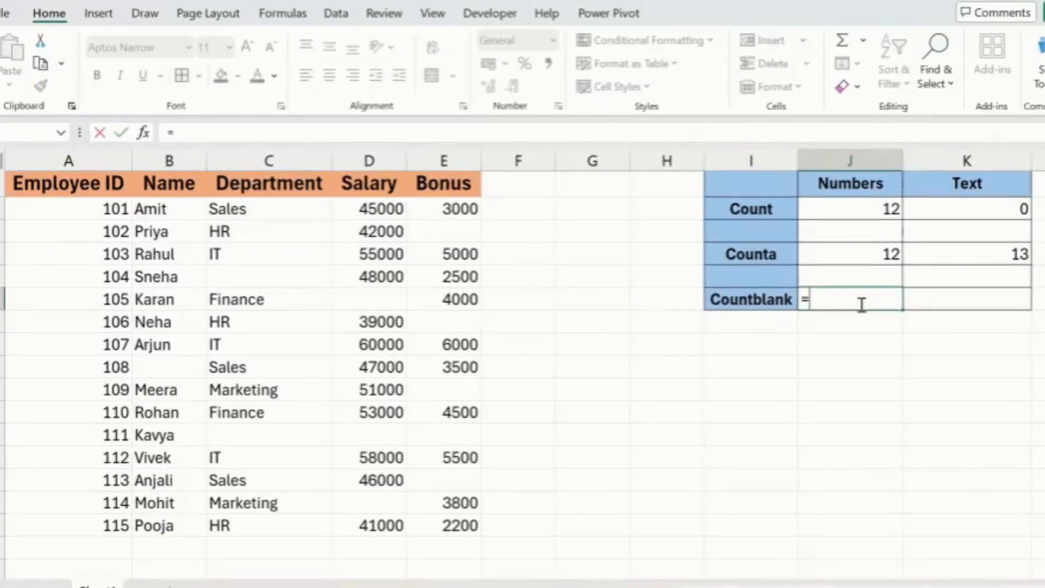
pyautogui.write('countb')
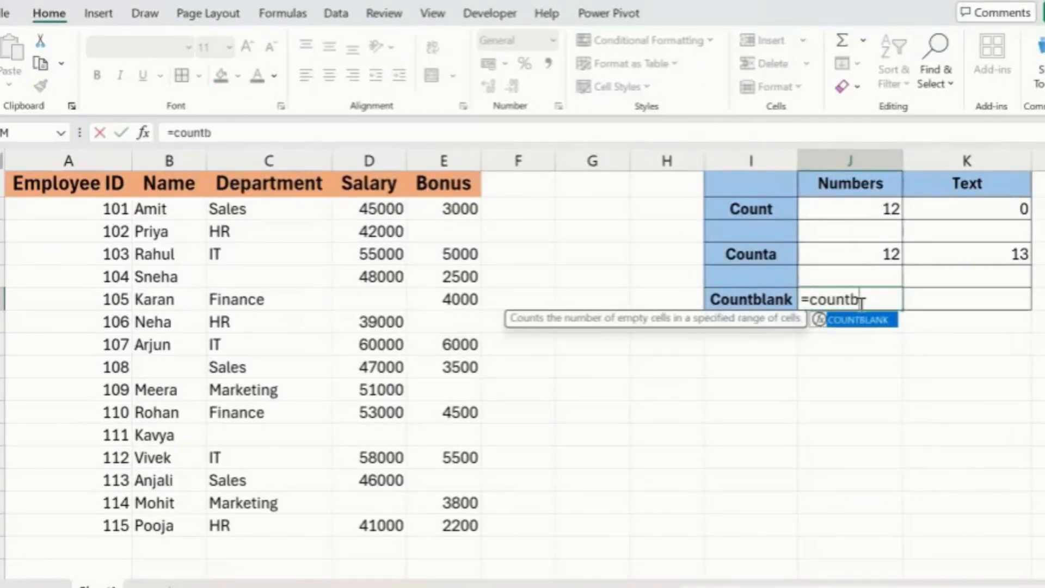
pyautogui.press('Tab')
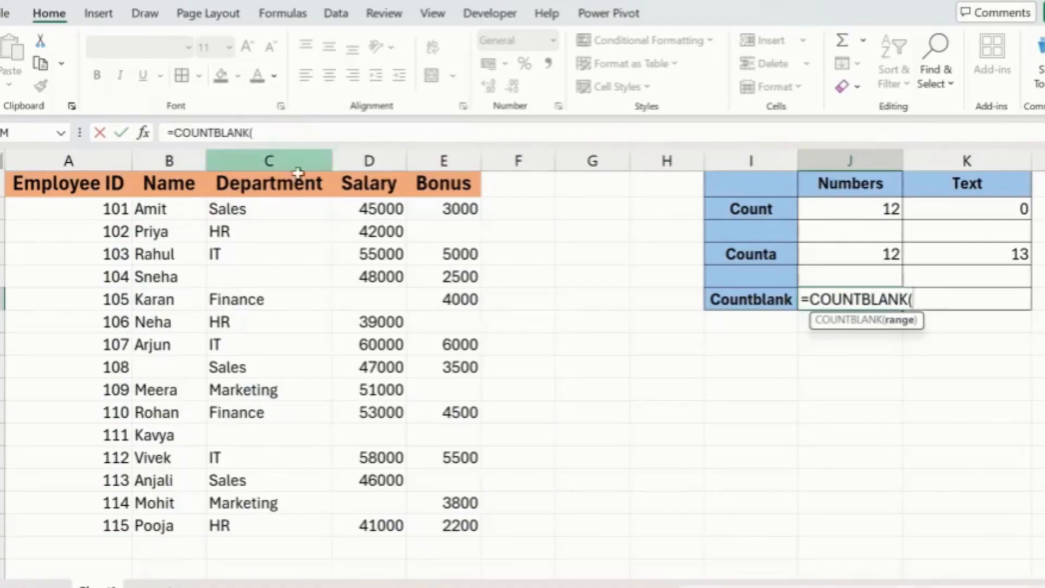
pyautogui.click(385, 206)
pyautogui.moveTo(385, 206); pyautogui.dragTo(379, 523)
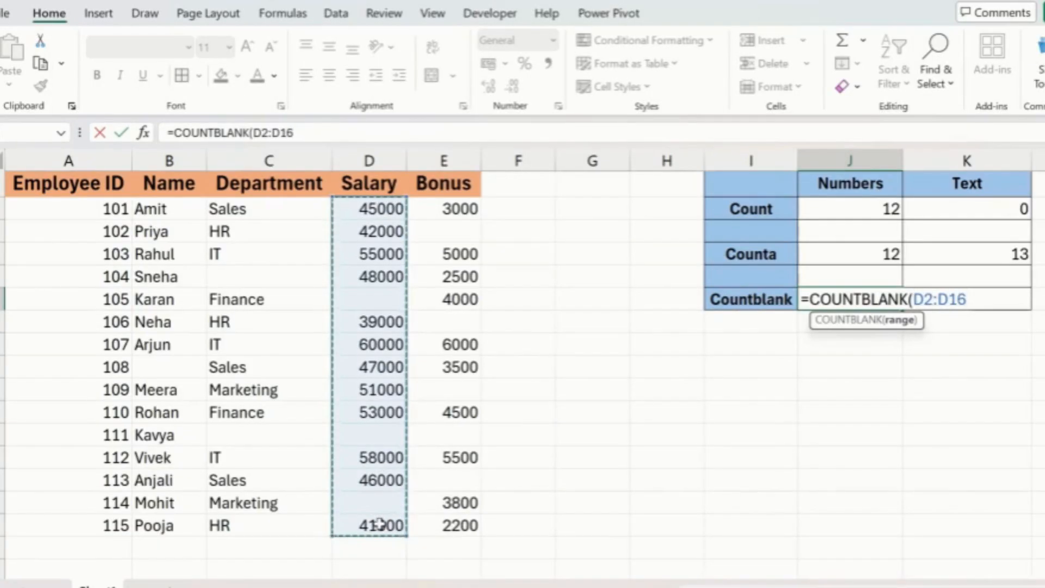
pyautogui.write(')')
pyautogui.press('Return')
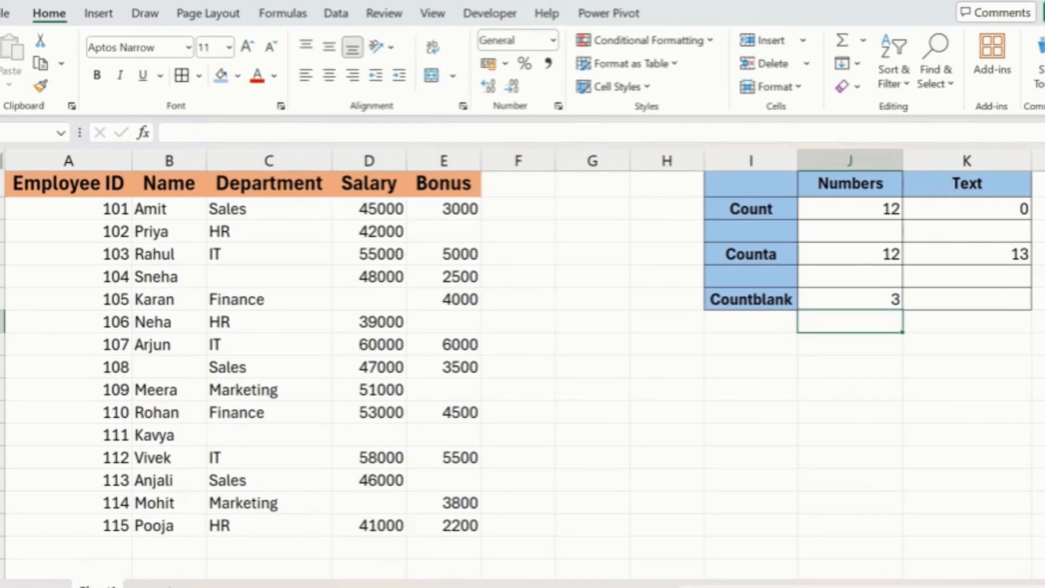
# Enter a COUNTBLANK formula over the Department range C2:C16 in the Text cell of the Countblank row
pyautogui.click(967, 301)
pyautogui.write('=co')
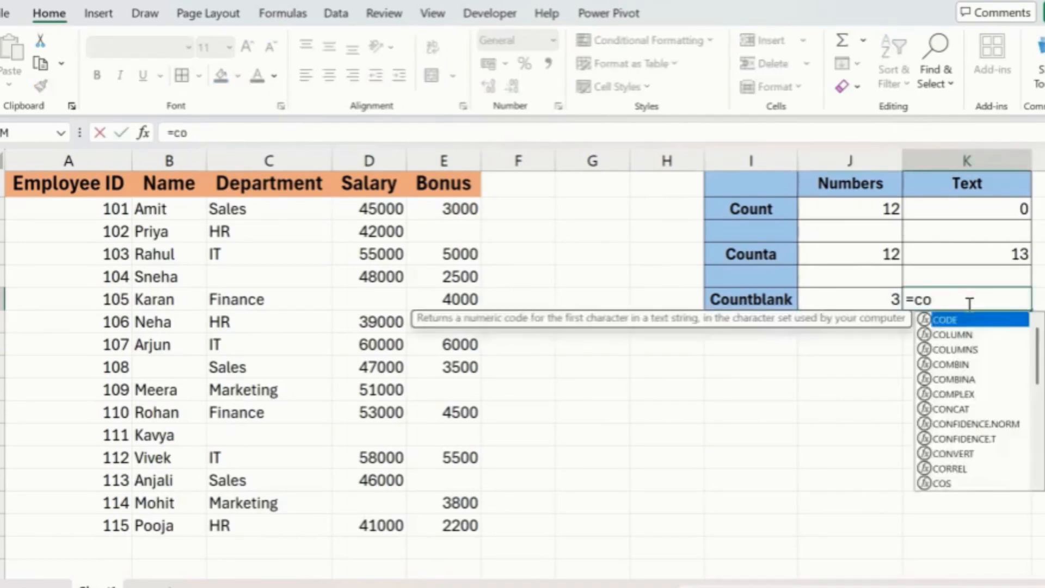
pyautogui.write('untb')
pyautogui.press('Tab')
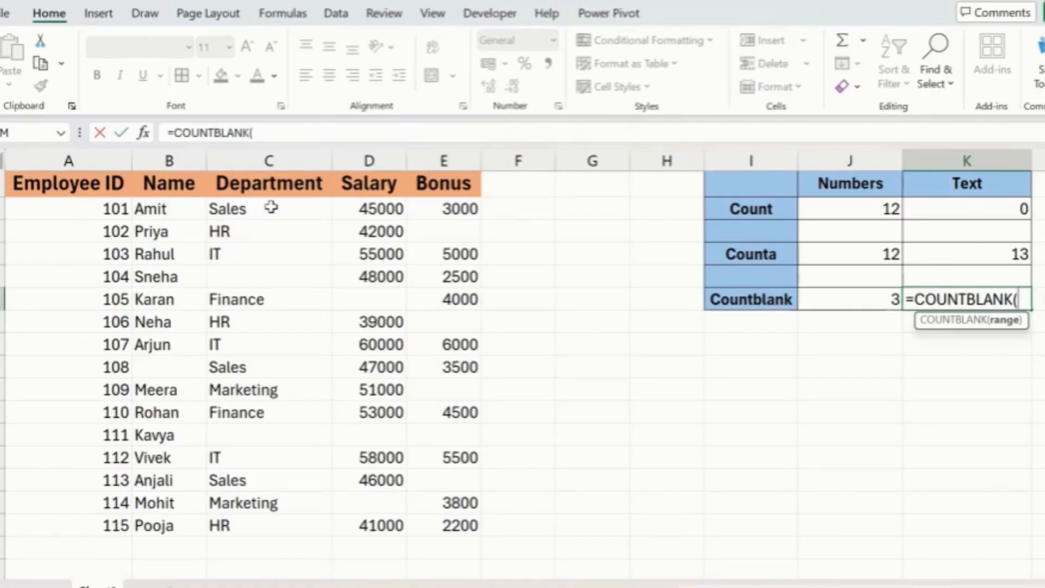
pyautogui.moveTo(270, 207); pyautogui.dragTo(300, 525)
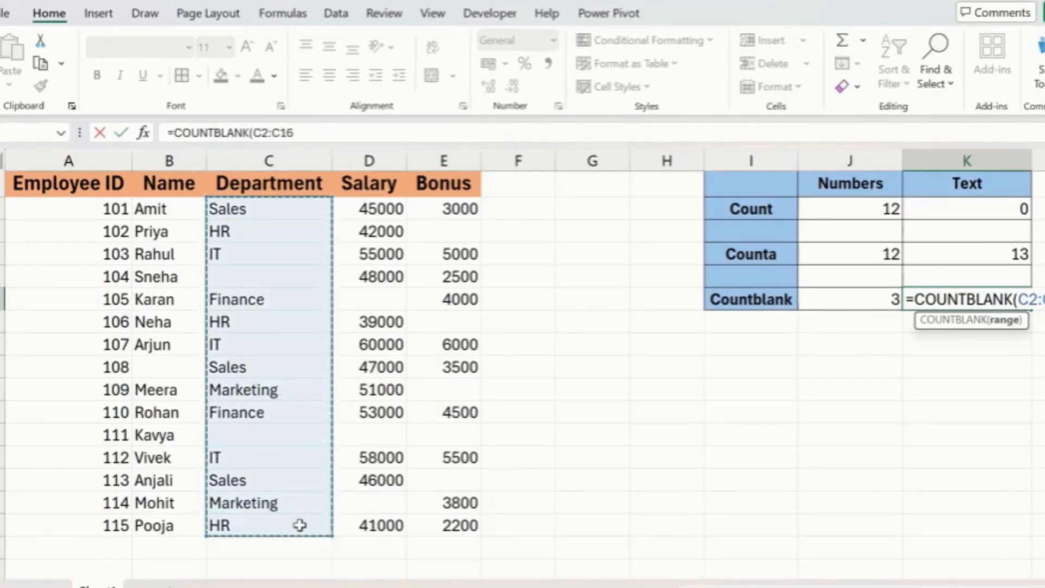
pyautogui.press('Return')
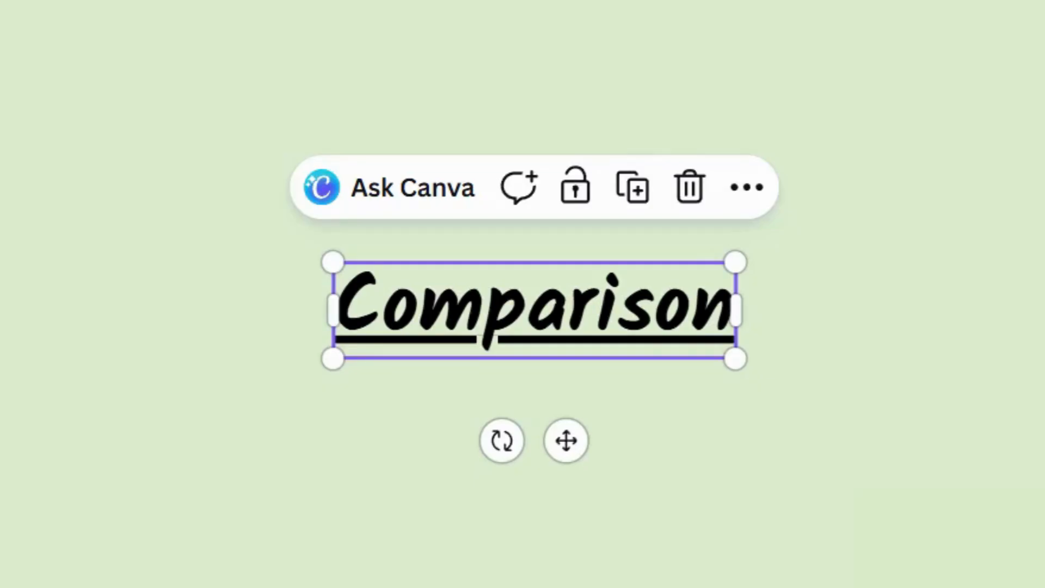
pyautogui.press('Escape')
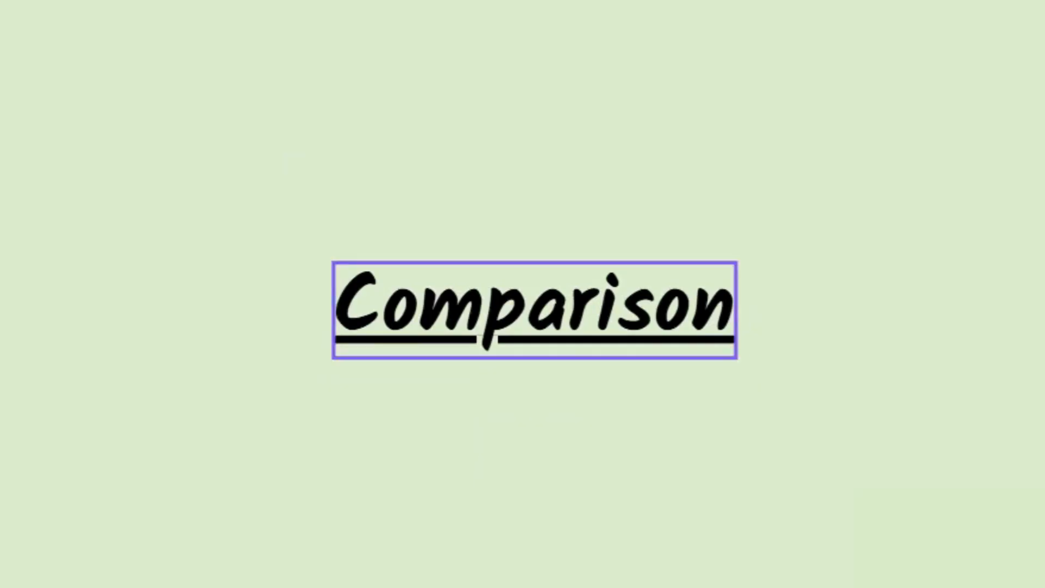